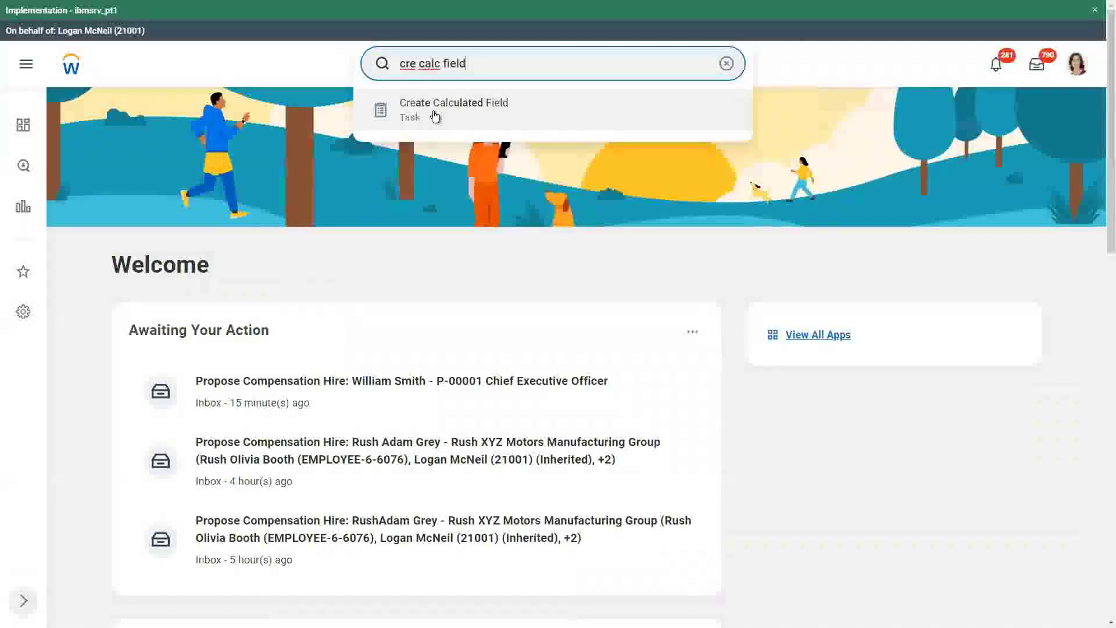
# - Start the Create Calculated Field task and name the field CF-WW-Eval Exp-Test
pyautogui.click(430, 115)
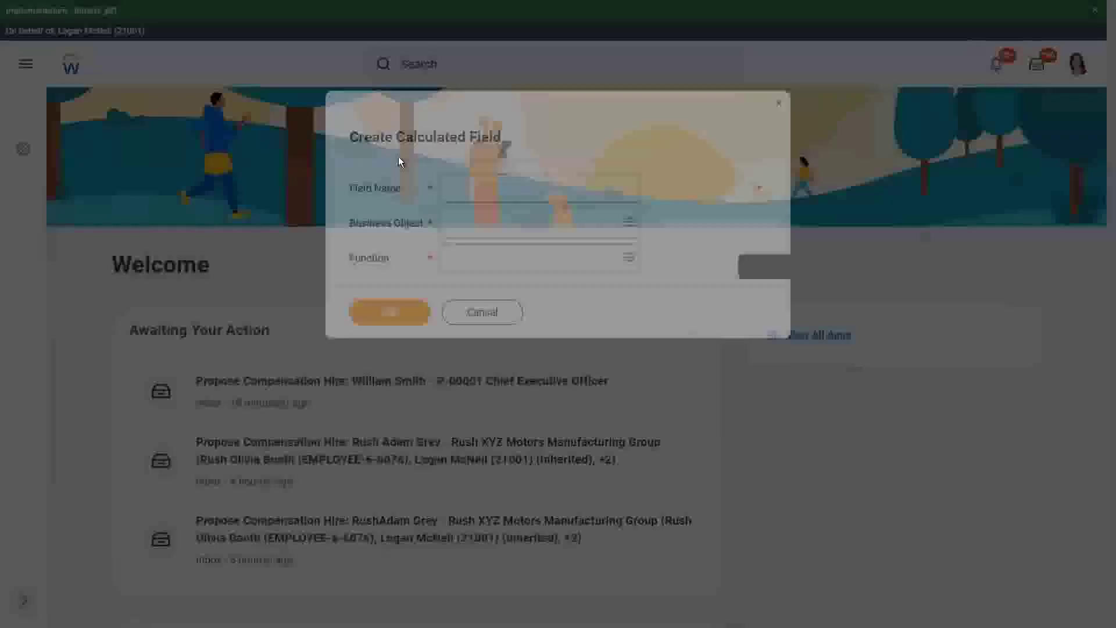
pyautogui.click(457, 179)
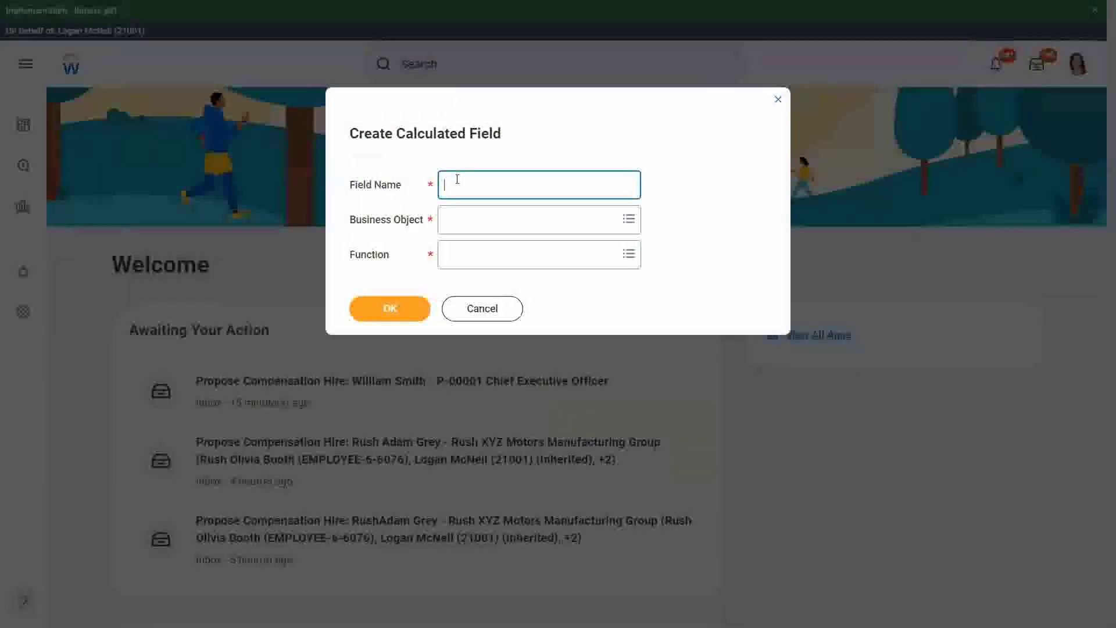
pyautogui.write('CF-WW-')
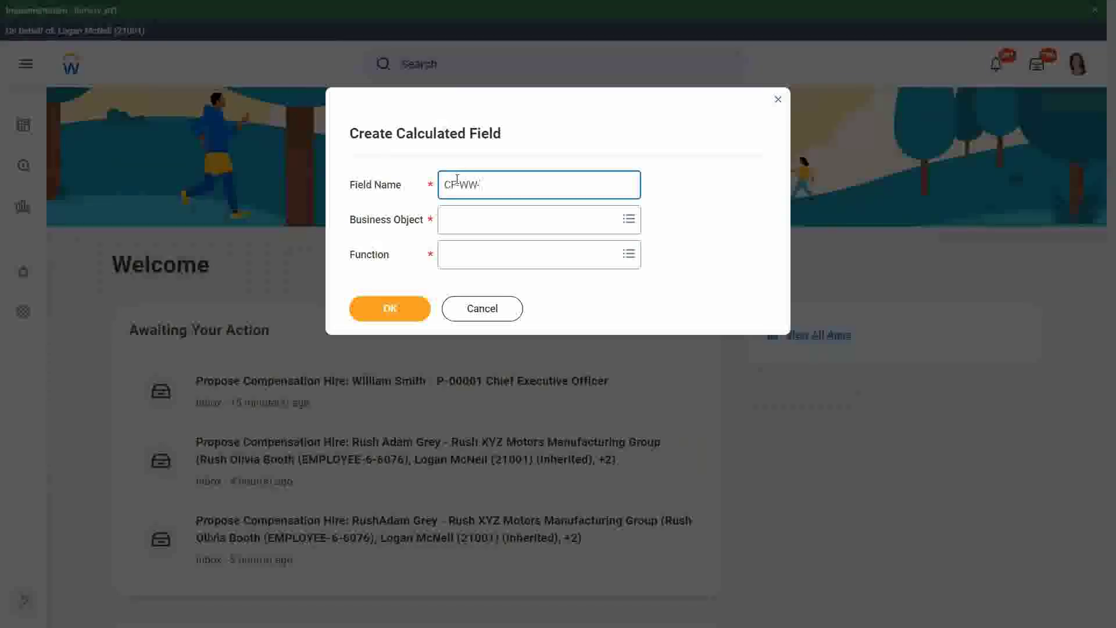
pyautogui.write('Eval Exp -')
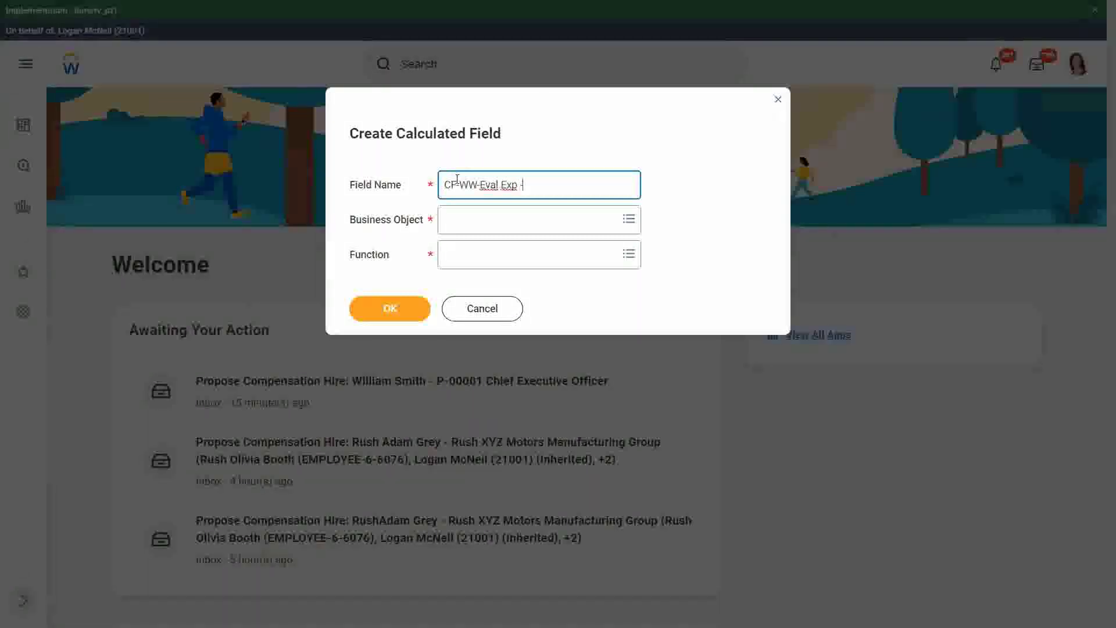
pyautogui.press('BackSpace')
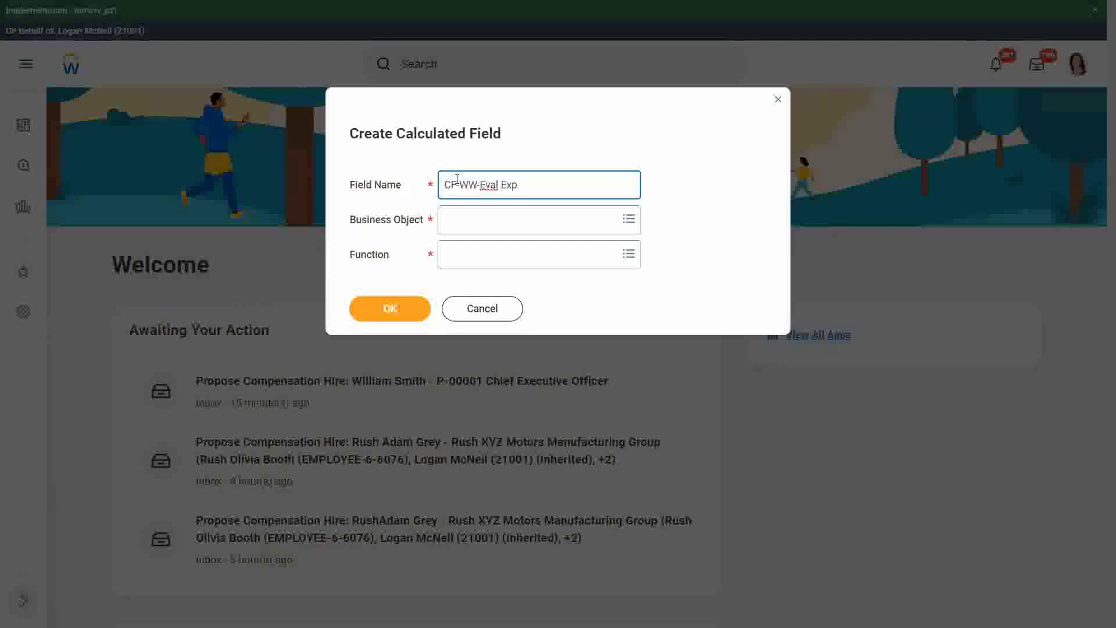
pyautogui.write('-Test')
pyautogui.press('Tab')
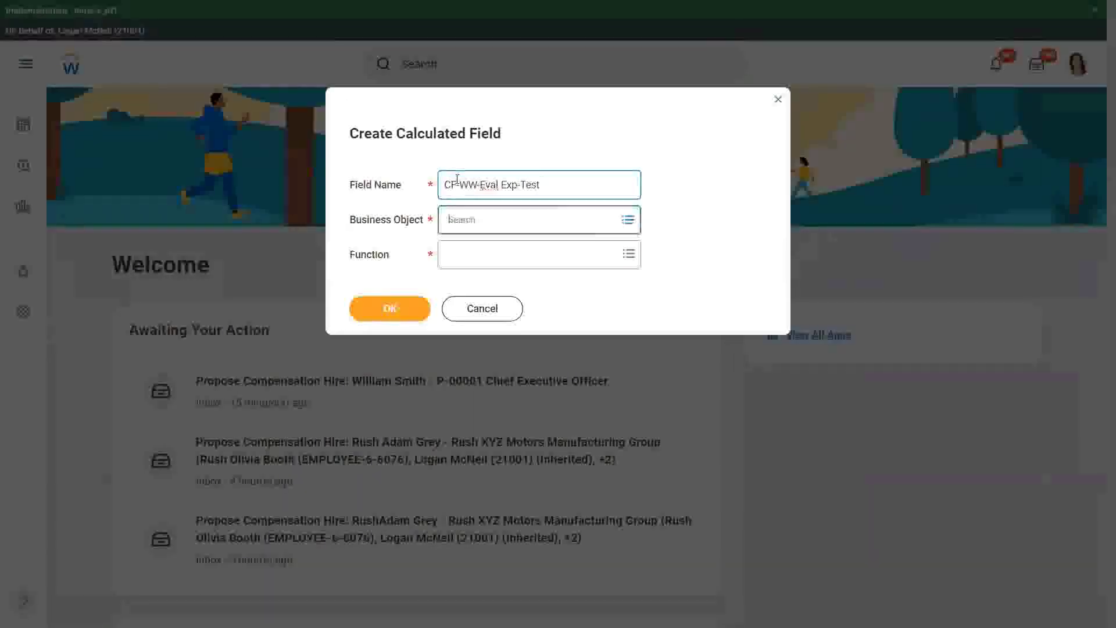
# - Choose Worker as the business object and Evaluate Expression as the function, and confirm the new calculated field
pyautogui.write('worker')
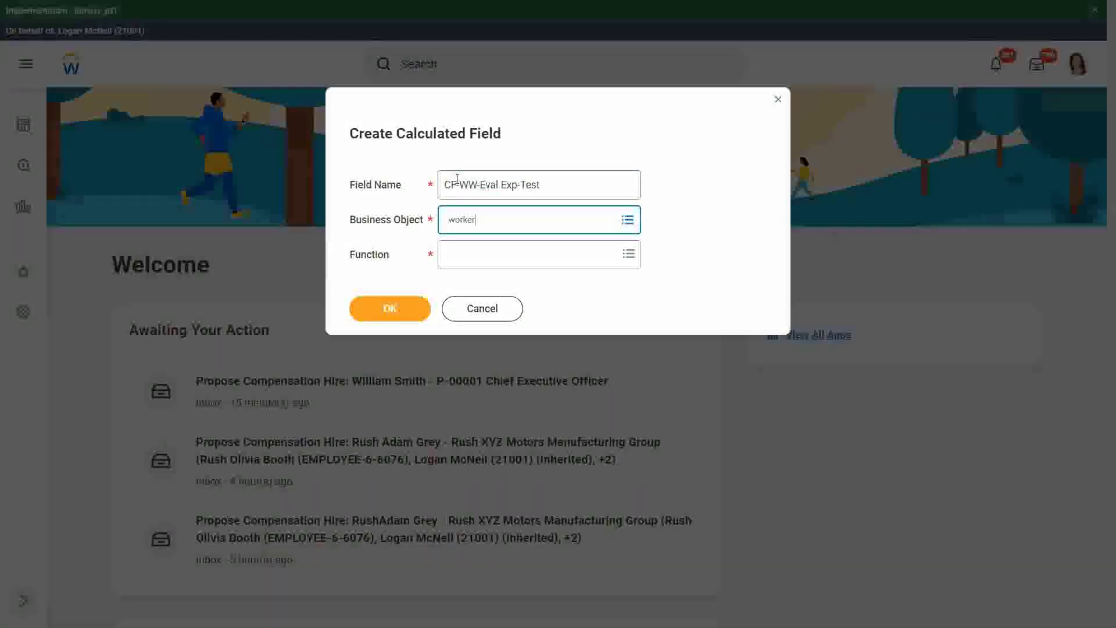
pyautogui.press('Return')
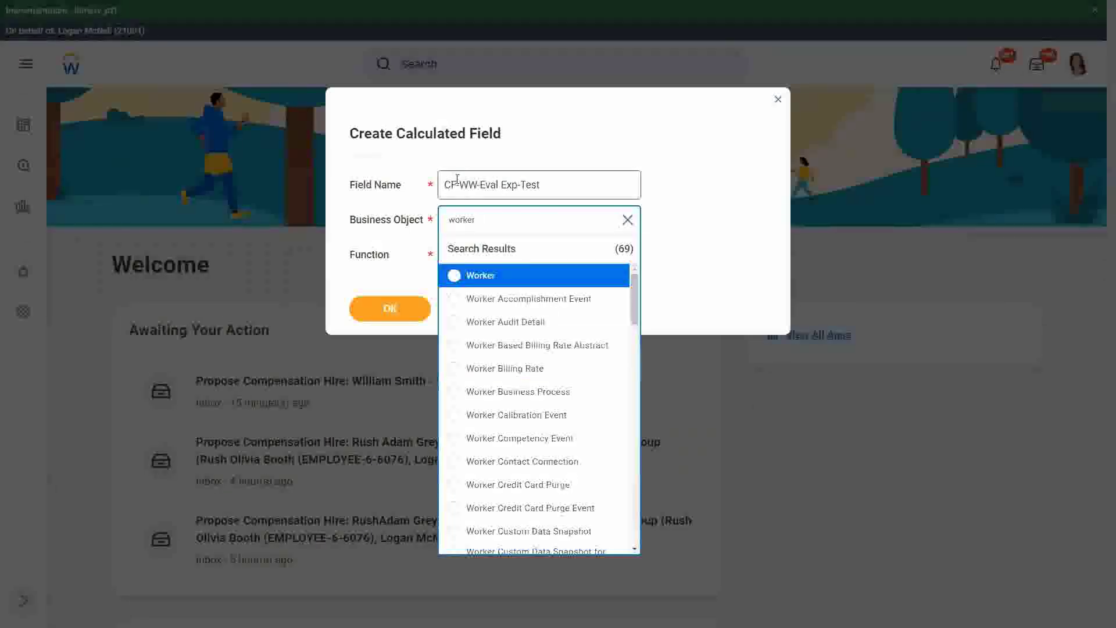
pyautogui.press('Return')
pyautogui.press('Tab')
pyautogui.write('ev')
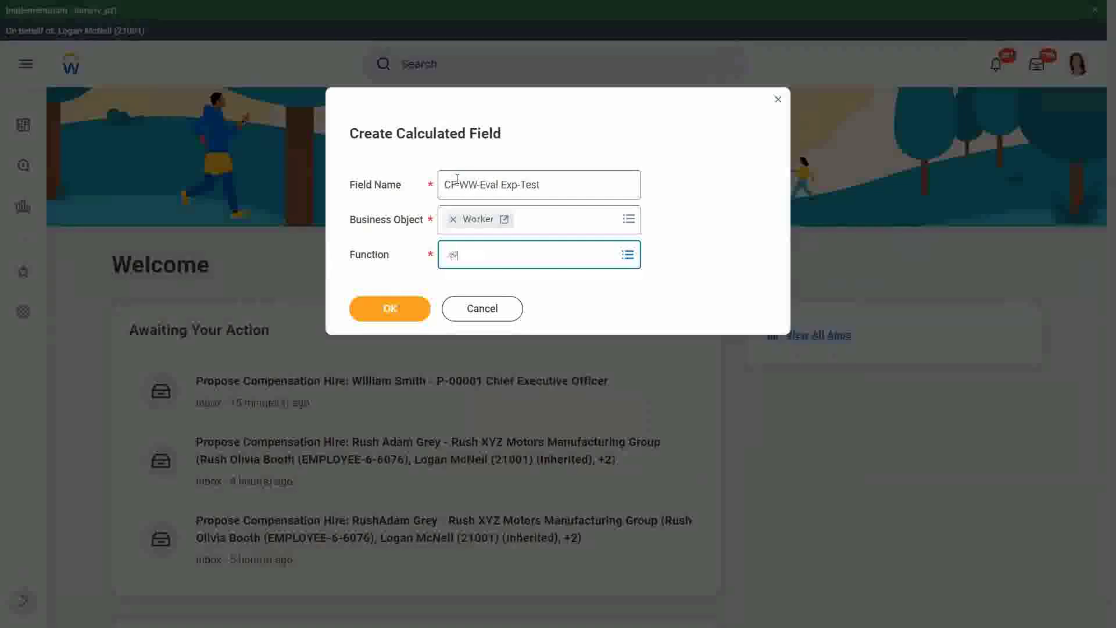
pyautogui.write('al exp')
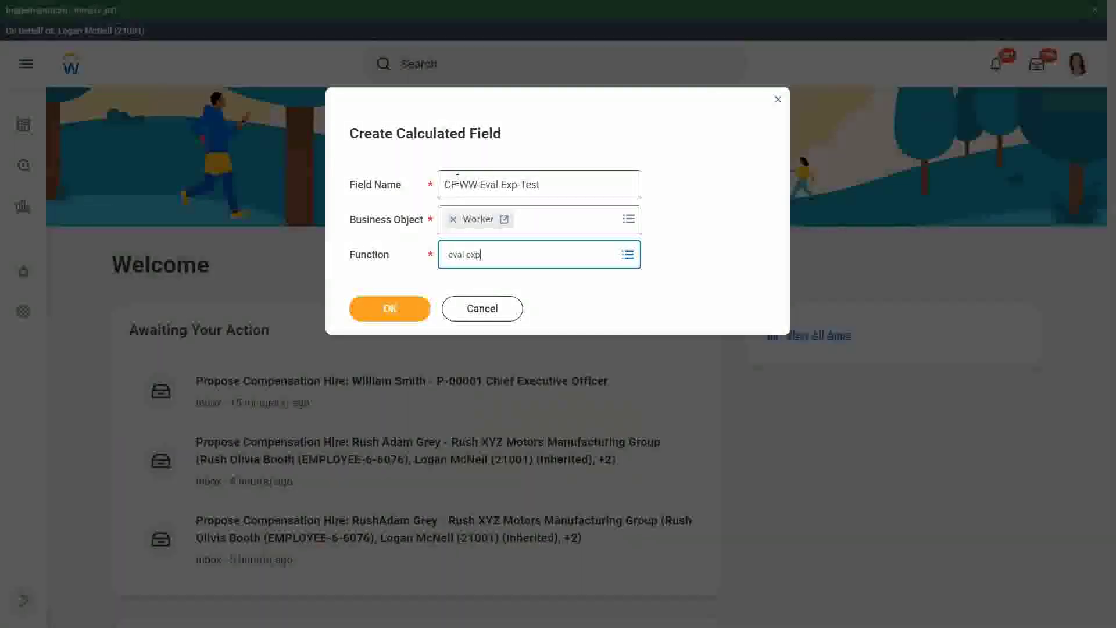
pyautogui.press('Return')
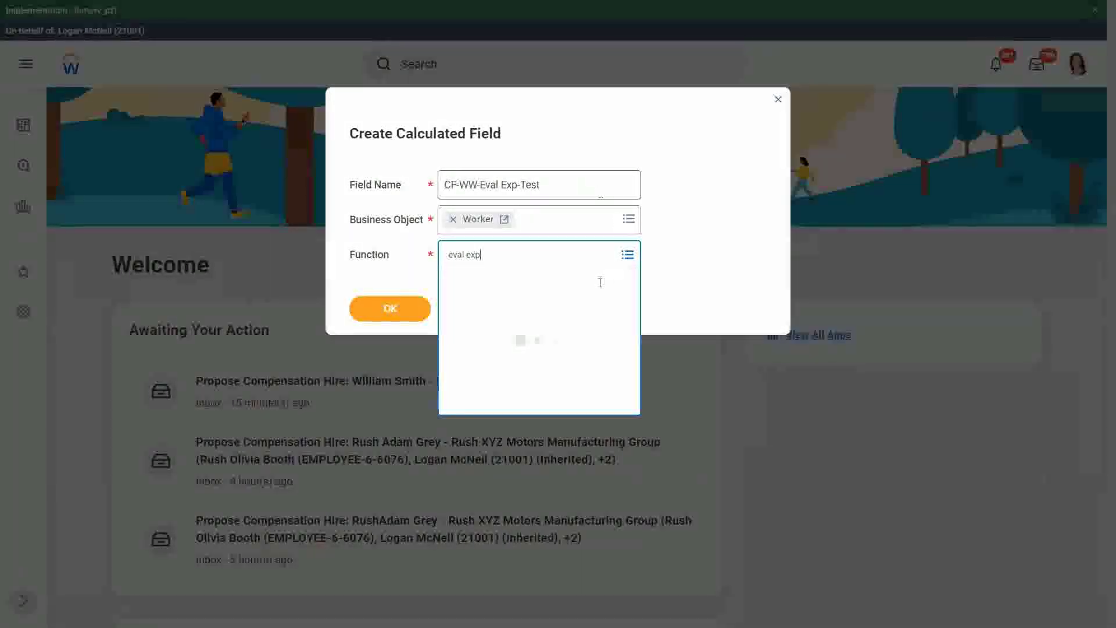
pyautogui.click(473, 312)
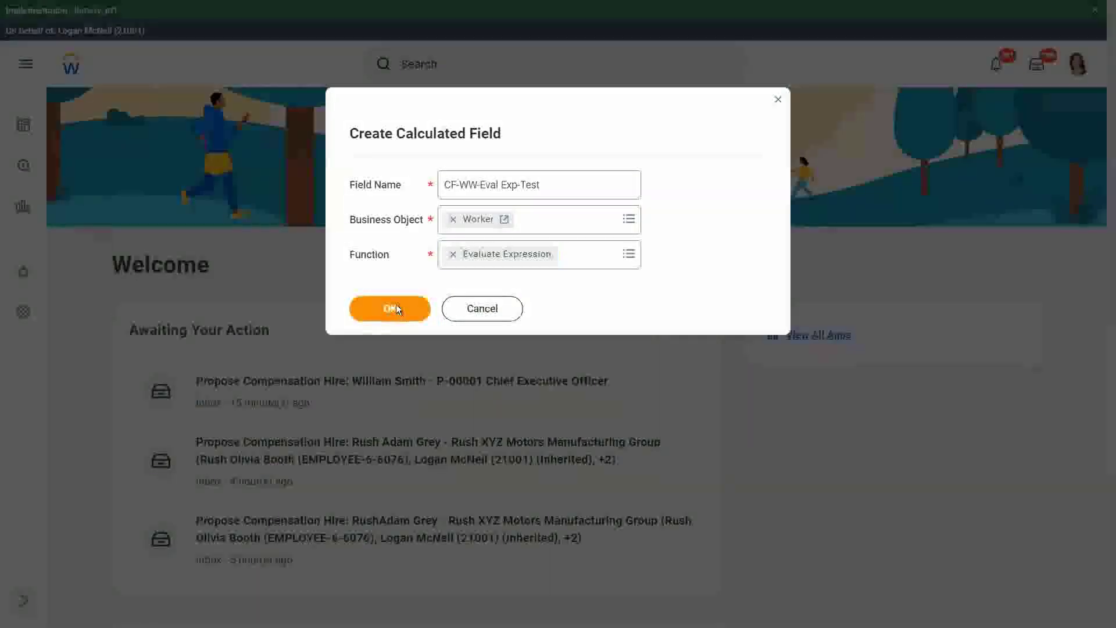
pyautogui.click(396, 306)
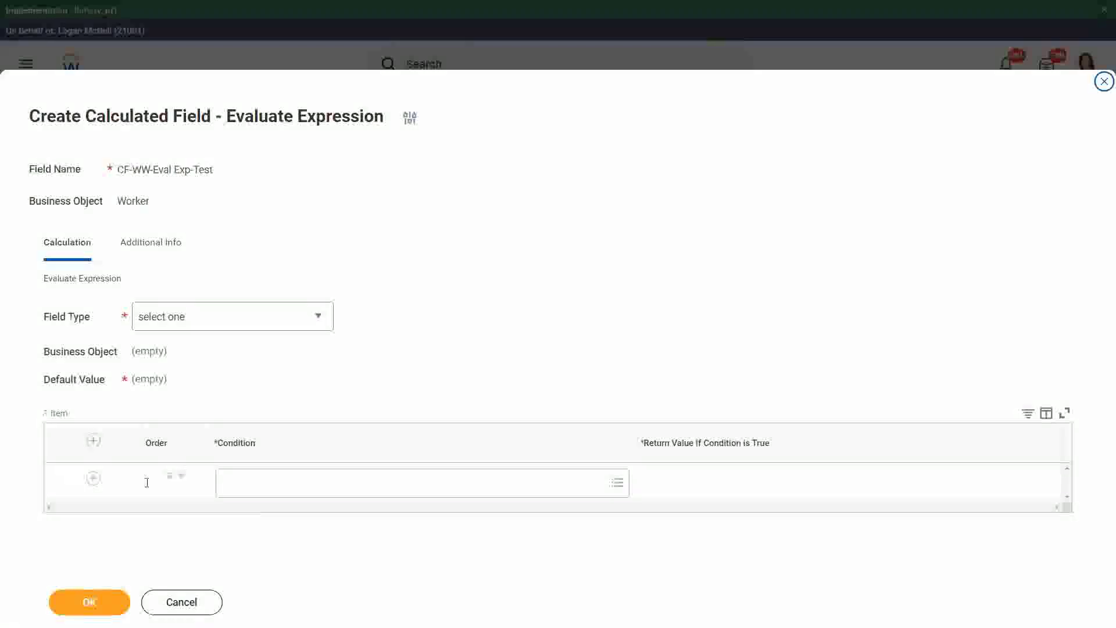
# - Annotate the empty Condition cell with the on-screen text note "Boolean or a T/F field"
pyautogui.click(253, 482)
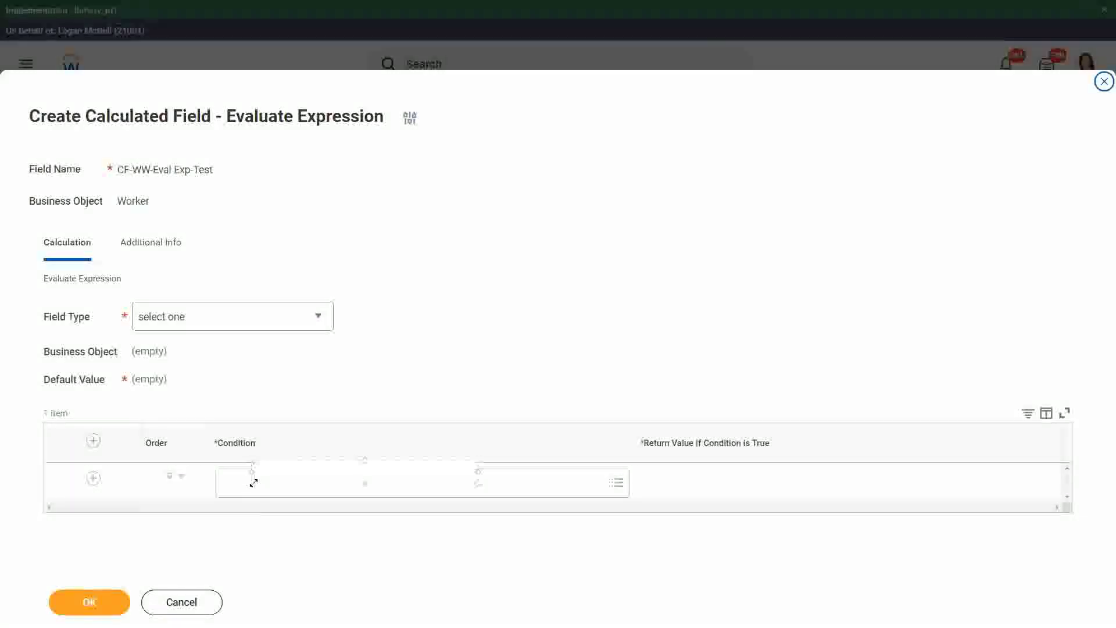
pyautogui.moveTo(289, 456); pyautogui.dragTo(257, 469)
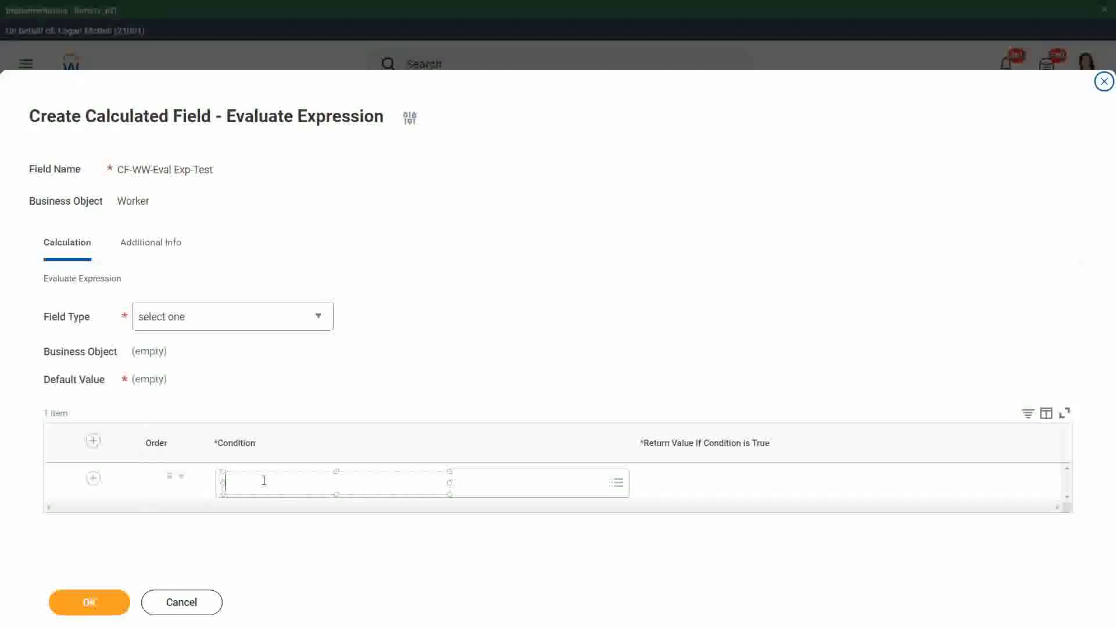
pyautogui.write('Boo')
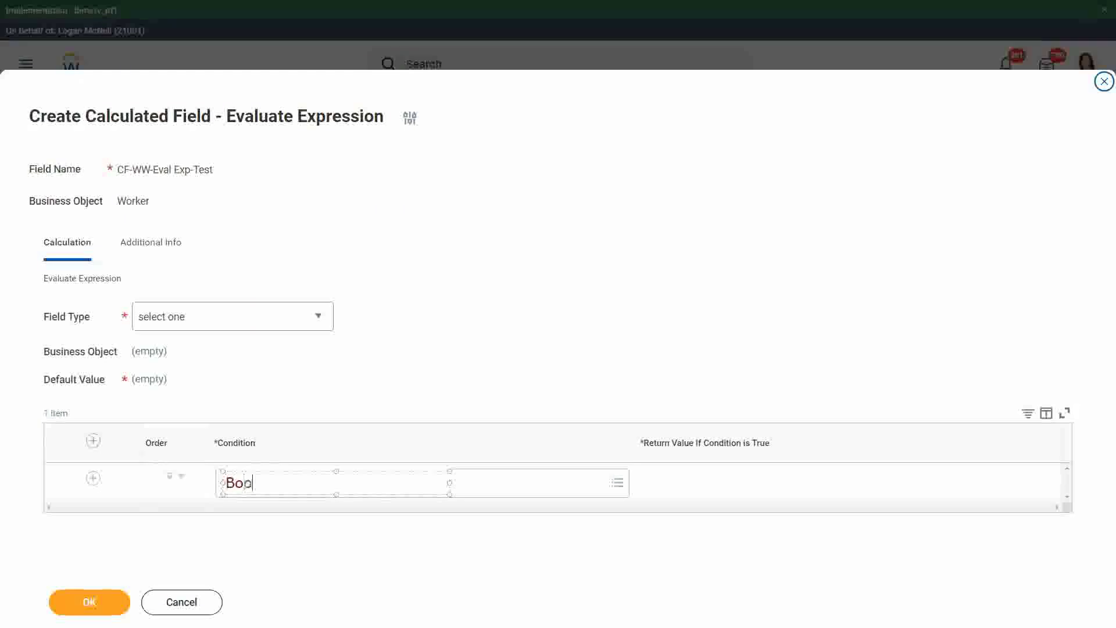
pyautogui.write('lean or a T/F')
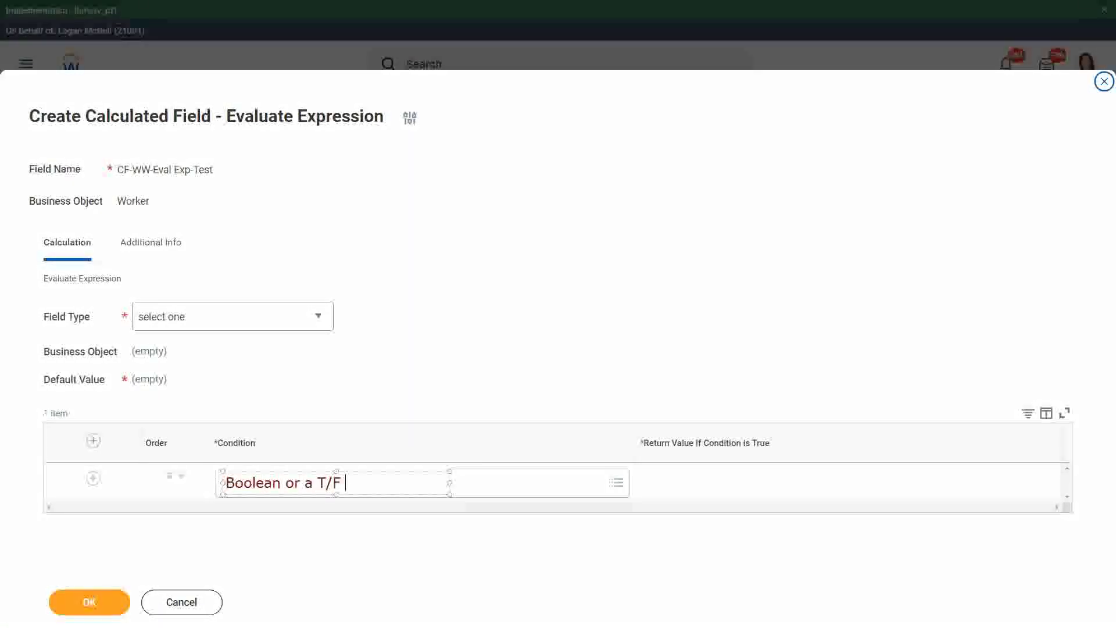
pyautogui.write(' field')
pyautogui.click(392, 367)
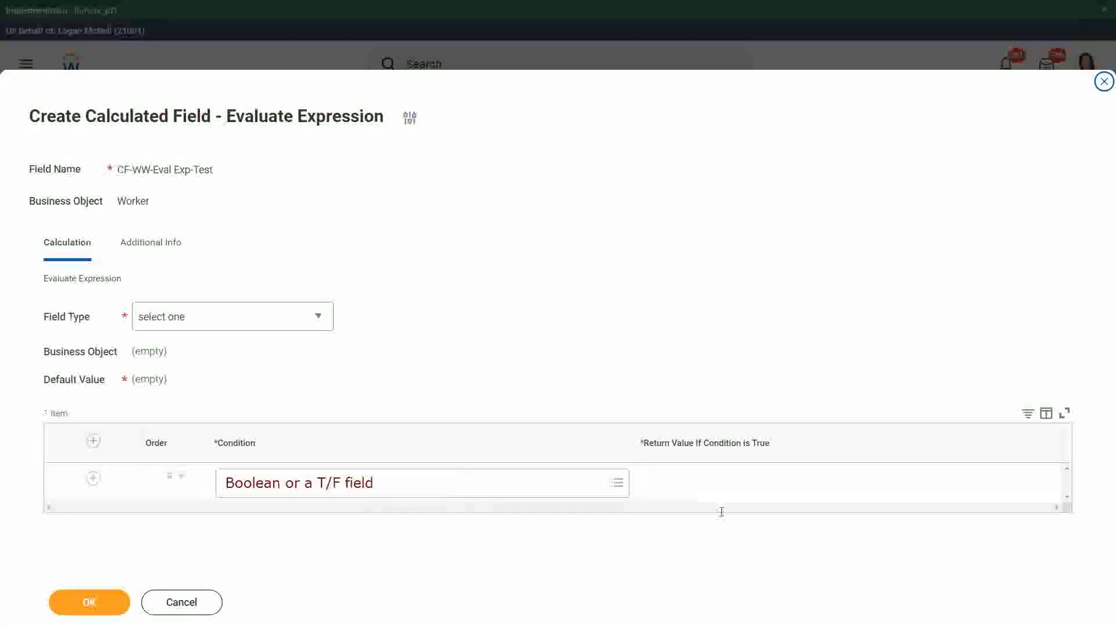
# - Add the text note "Another Calc Field that gives the result" on one line over the Return Value If Condition is True cell
pyautogui.click(650, 483)
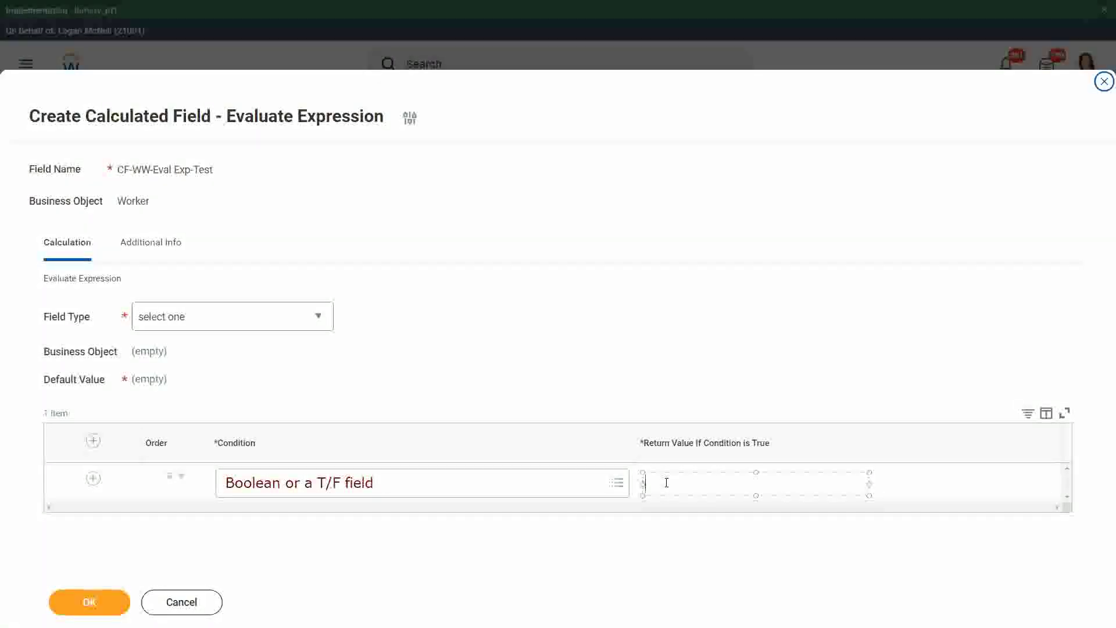
pyautogui.write('Another Calc Field')
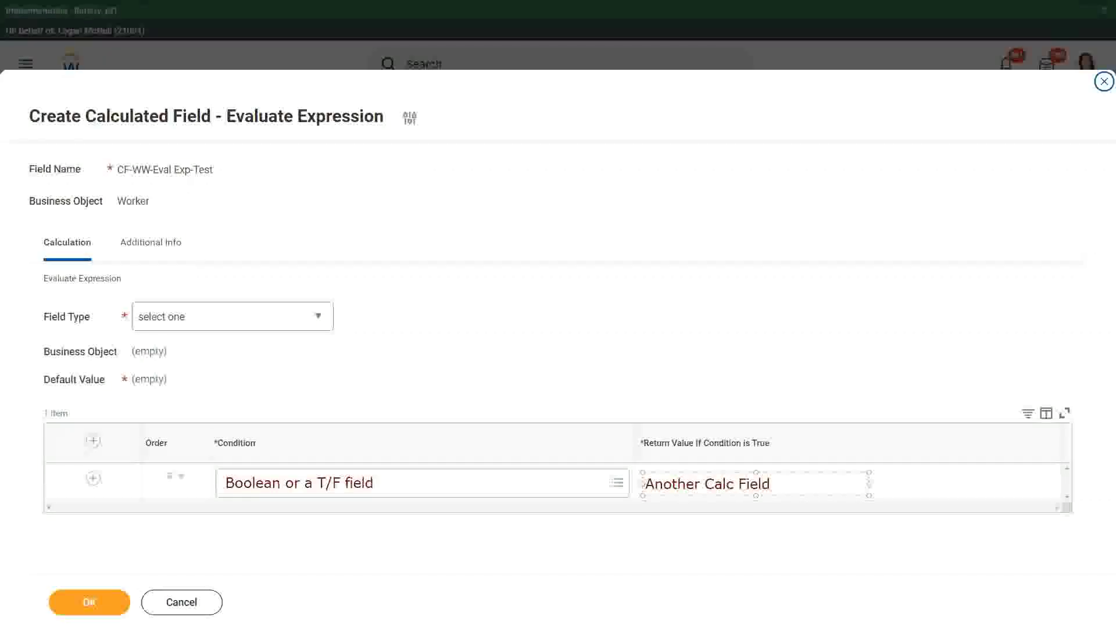
pyautogui.write(' that gives the result')
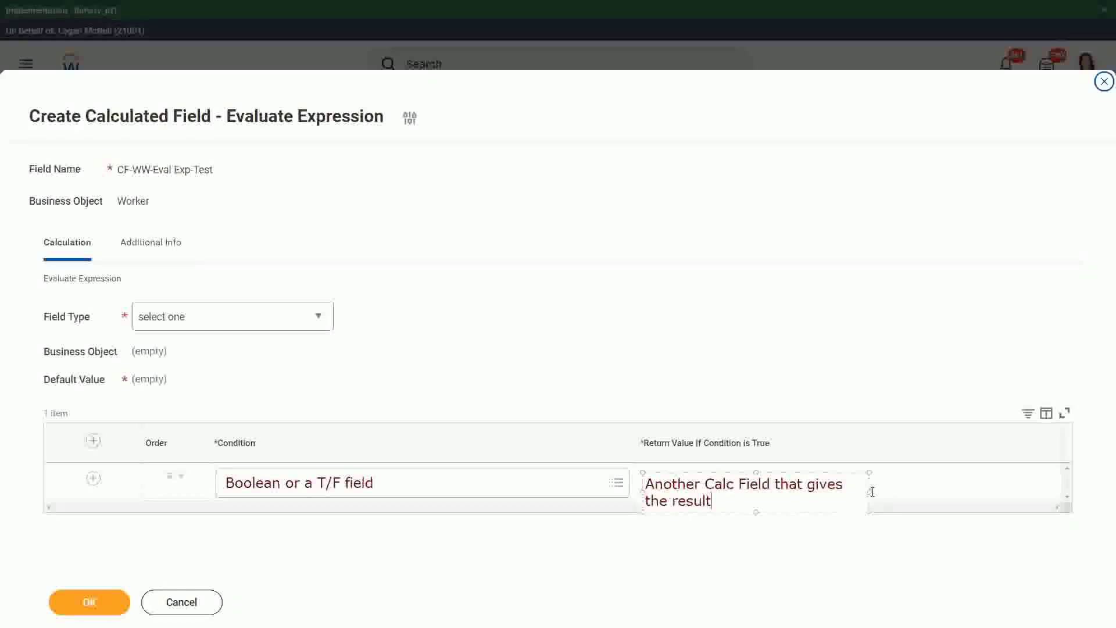
pyautogui.moveTo(870, 491); pyautogui.dragTo(982, 482)
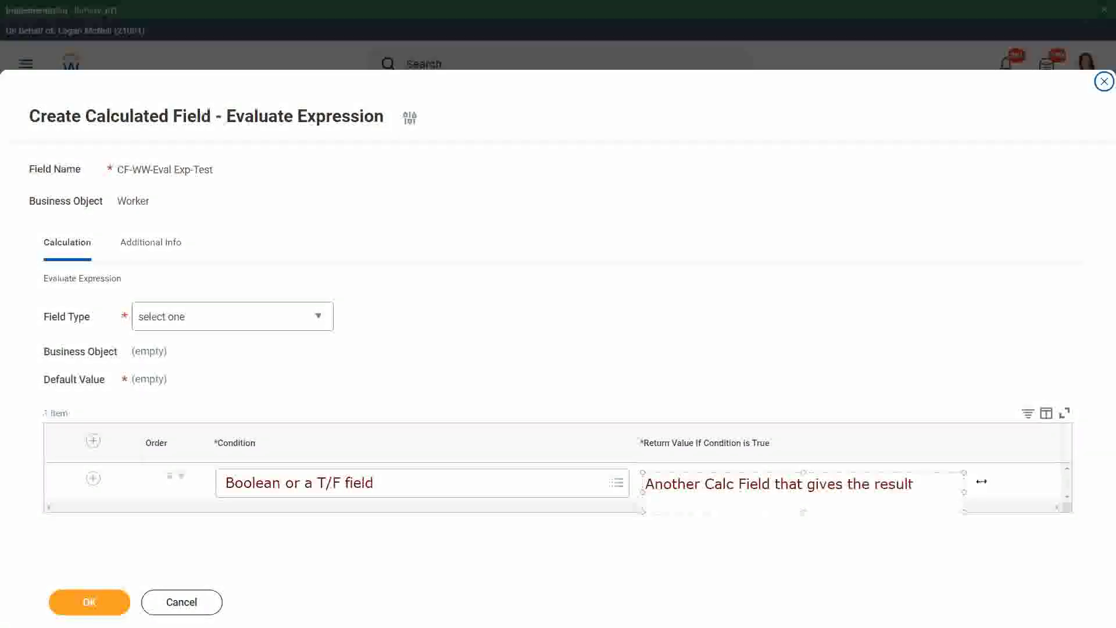
pyautogui.click(625, 539)
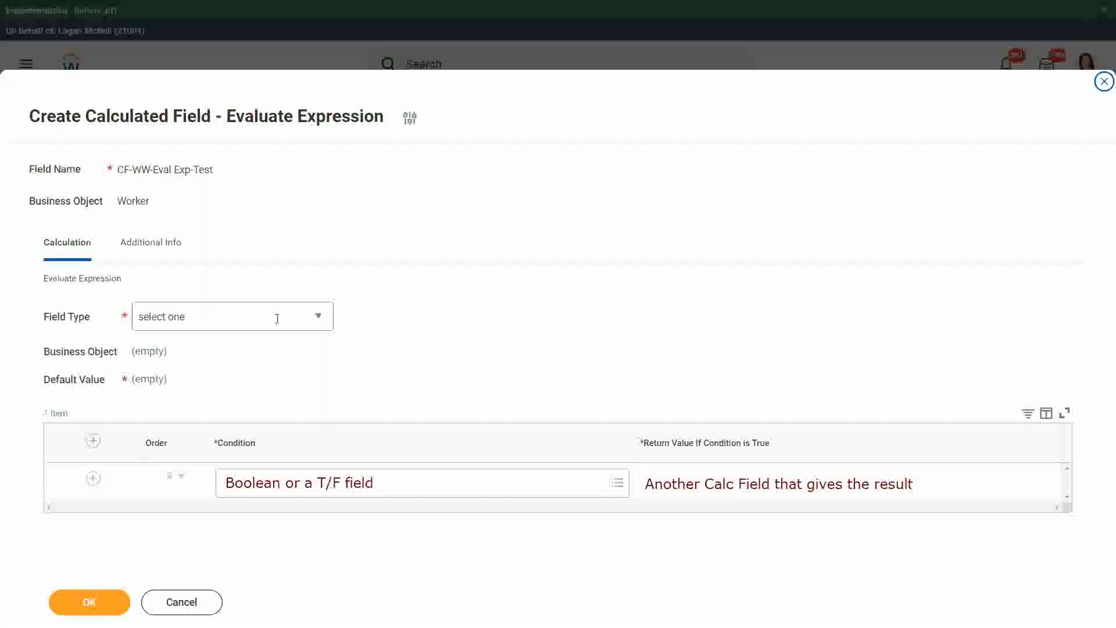
# - Set the calculated field's Field Type to Text
pyautogui.click(324, 315)
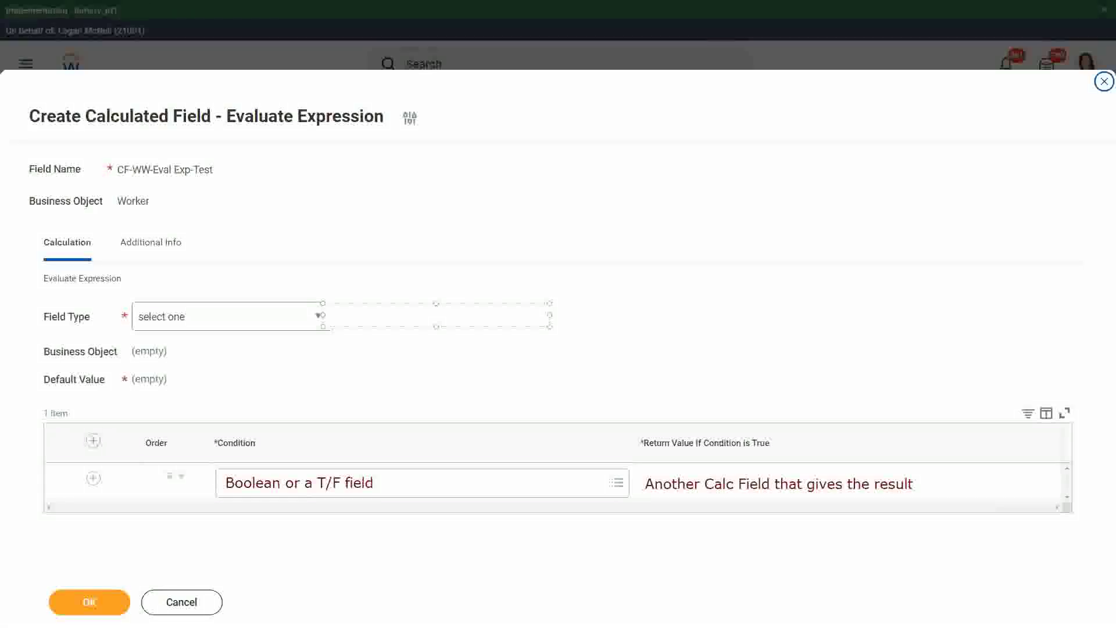
pyautogui.click(76, 239)
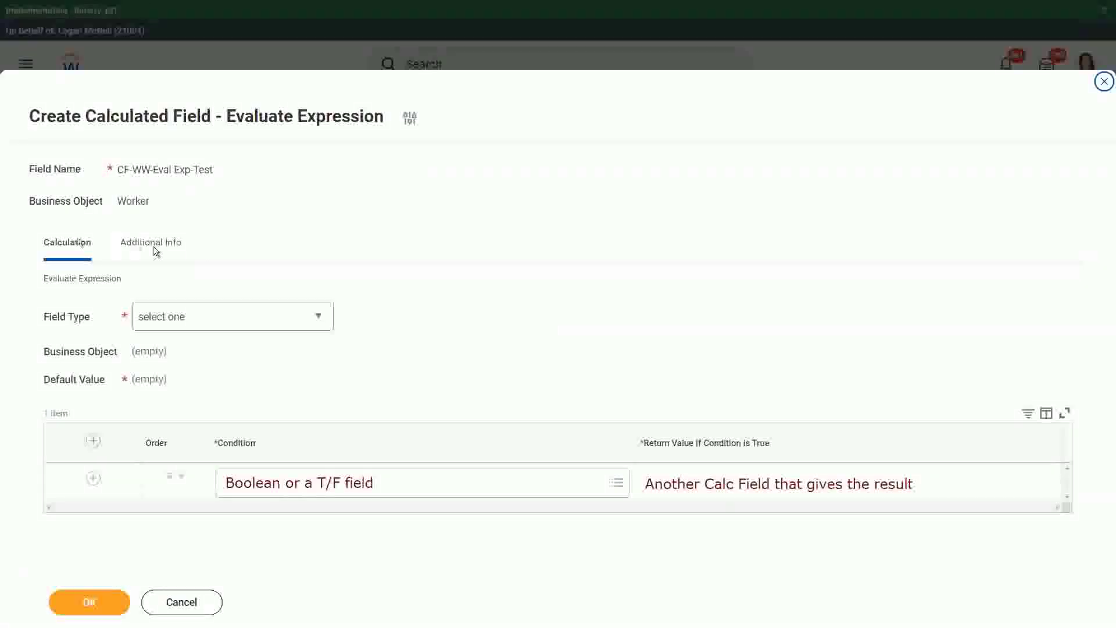
pyautogui.click(321, 314)
pyautogui.click(320, 314)
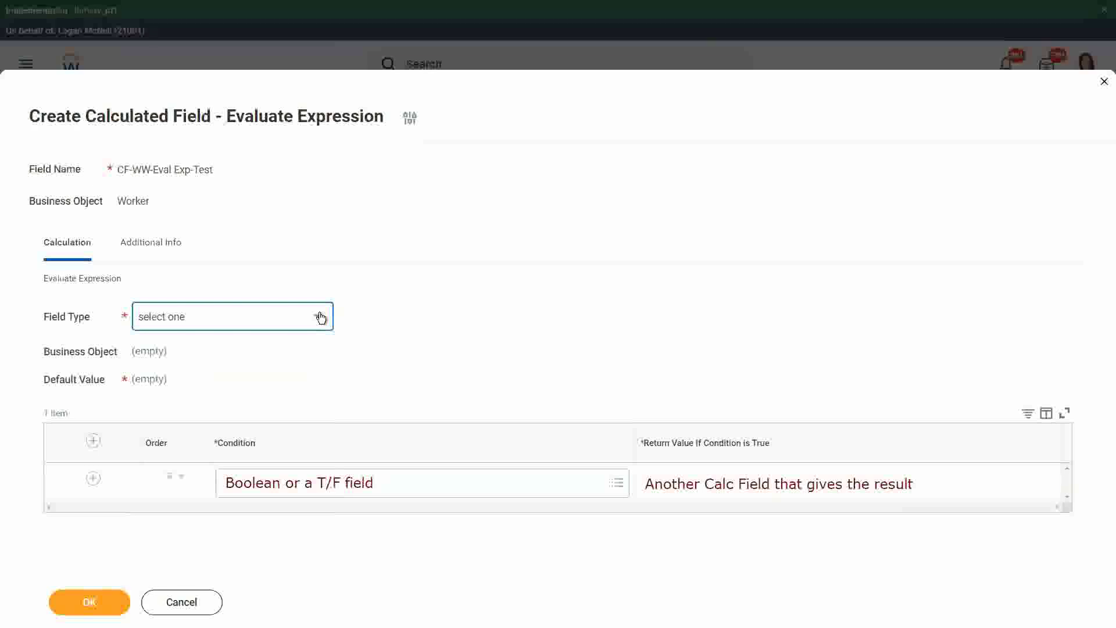
pyautogui.click(321, 316)
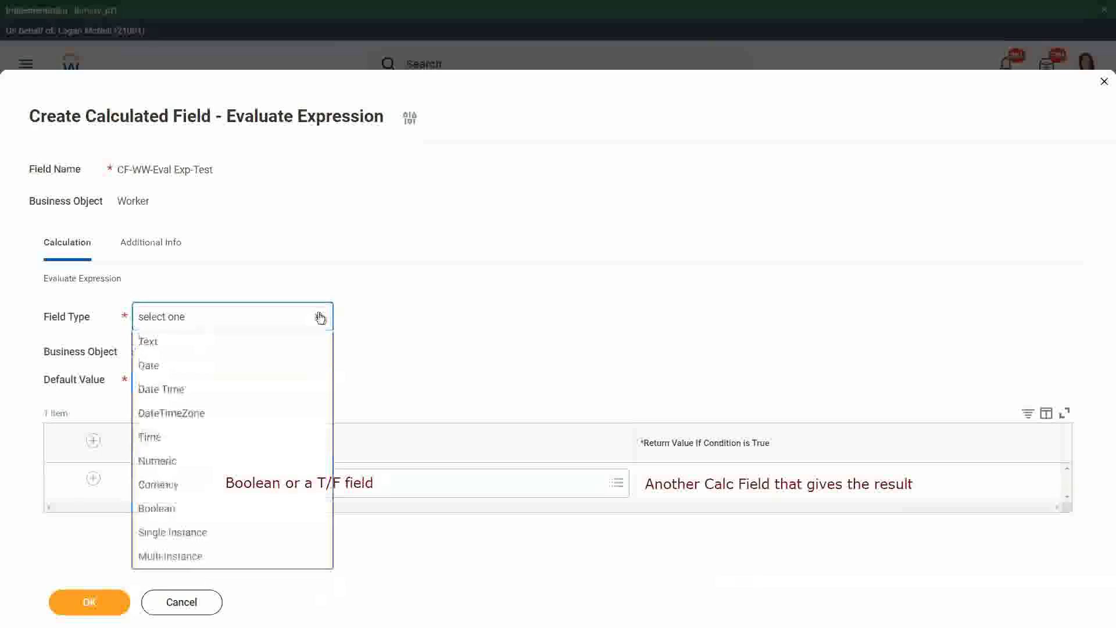
pyautogui.click(146, 363)
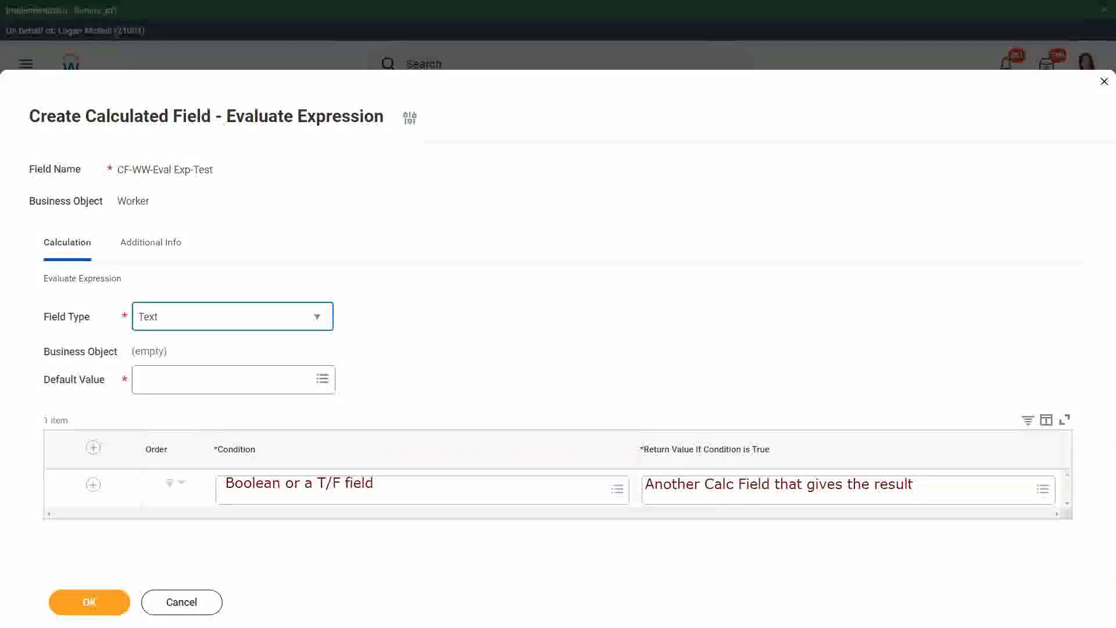
# - Place the text note "Some Default Value" inside the Default Value box
pyautogui.click(150, 379)
pyautogui.write('S')
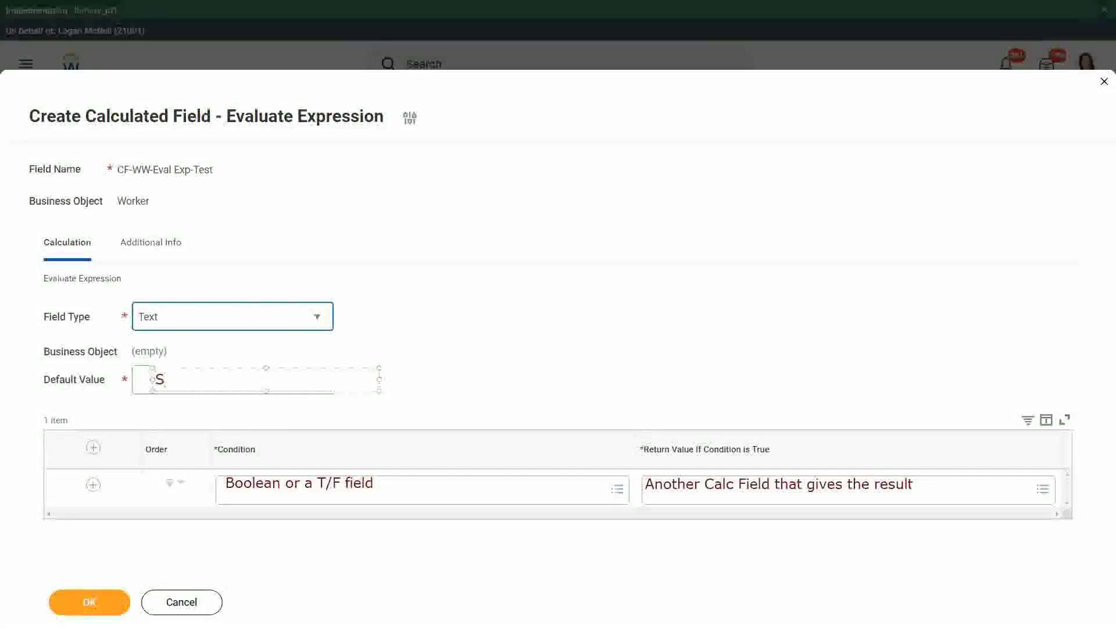
pyautogui.write('ome De')
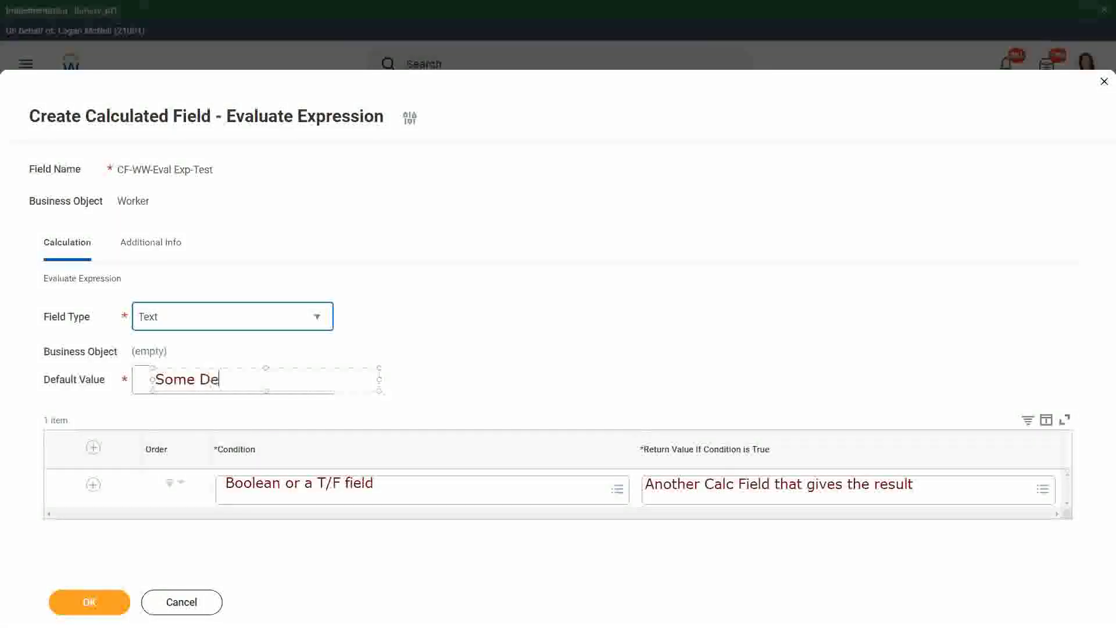
pyautogui.write('fault Value')
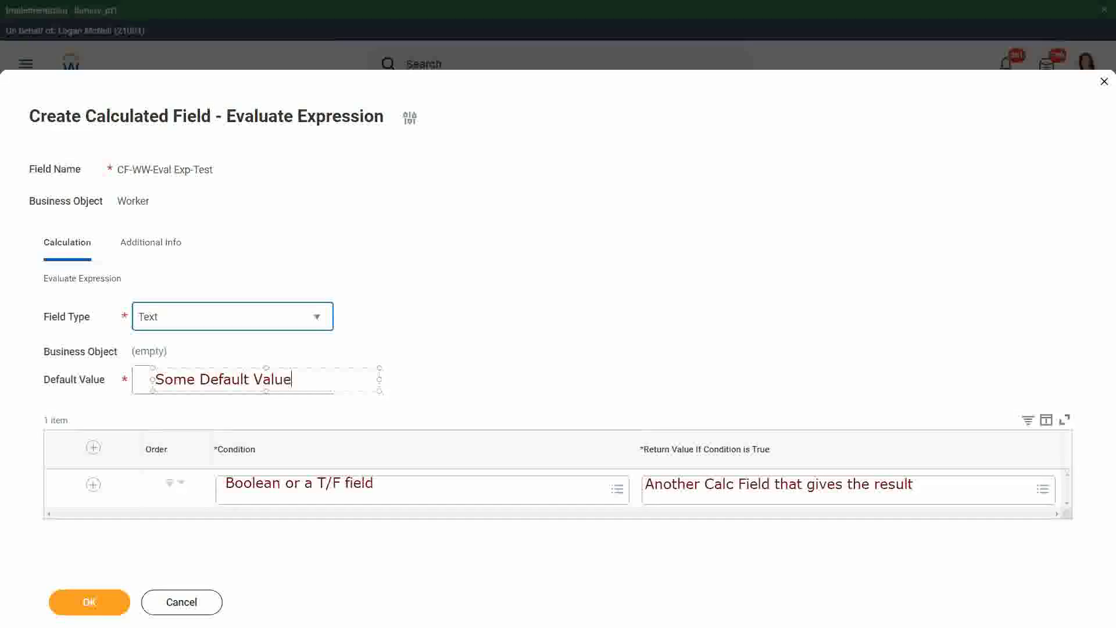
pyautogui.moveTo(277, 367); pyautogui.dragTo(271, 368)
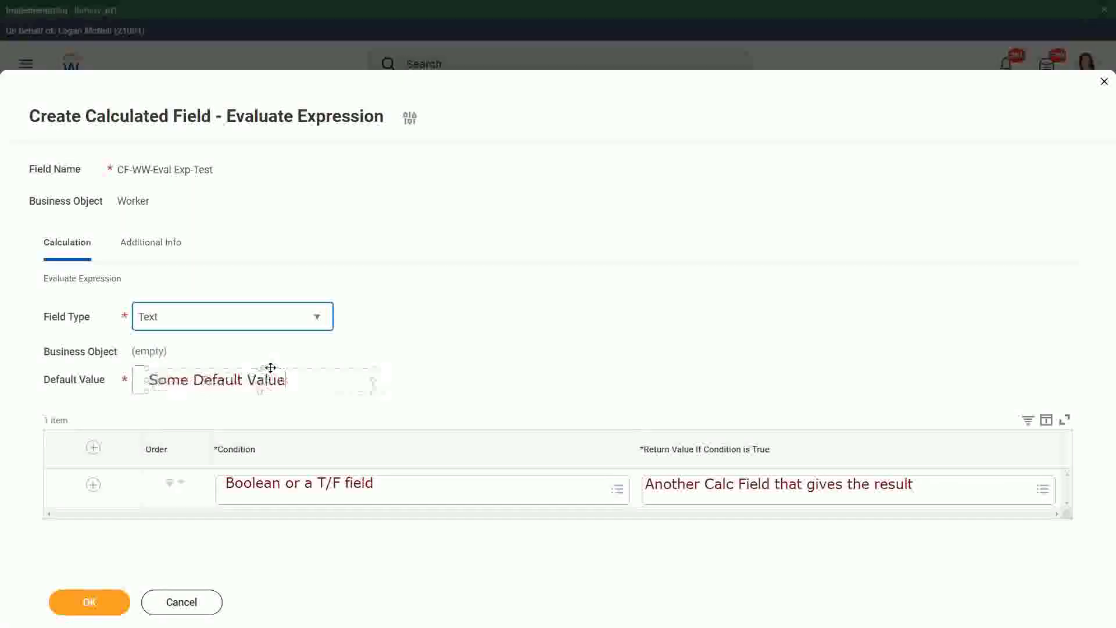
pyautogui.click(461, 368)
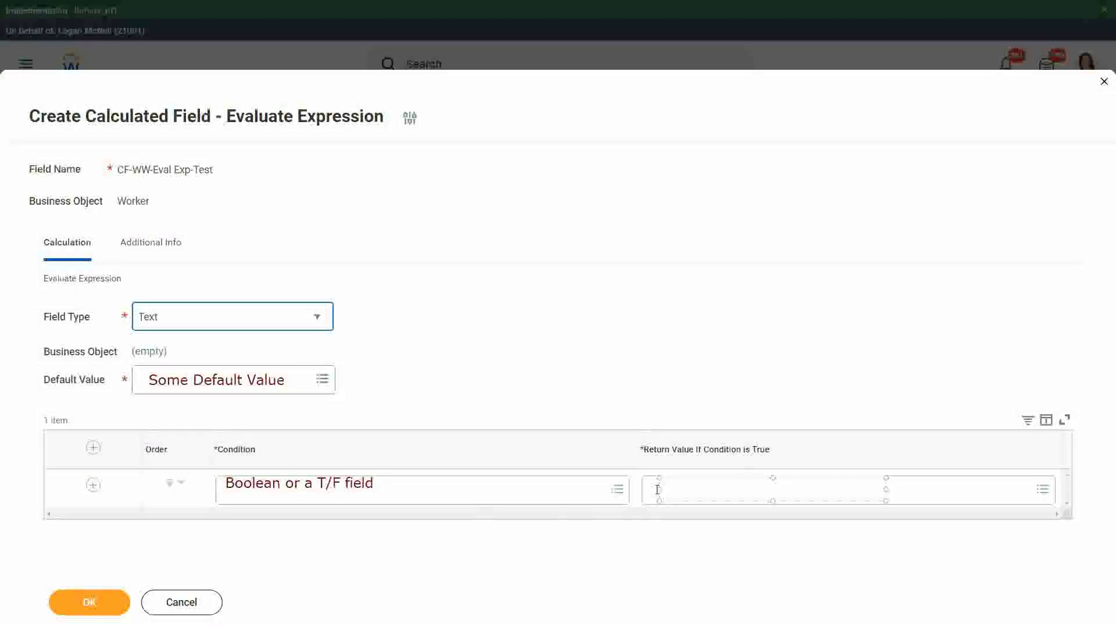
# - Add the one-line text note "Type in the value that you want in the output" over the Return Value If Condition is True cell
pyautogui.write('Type in the val')
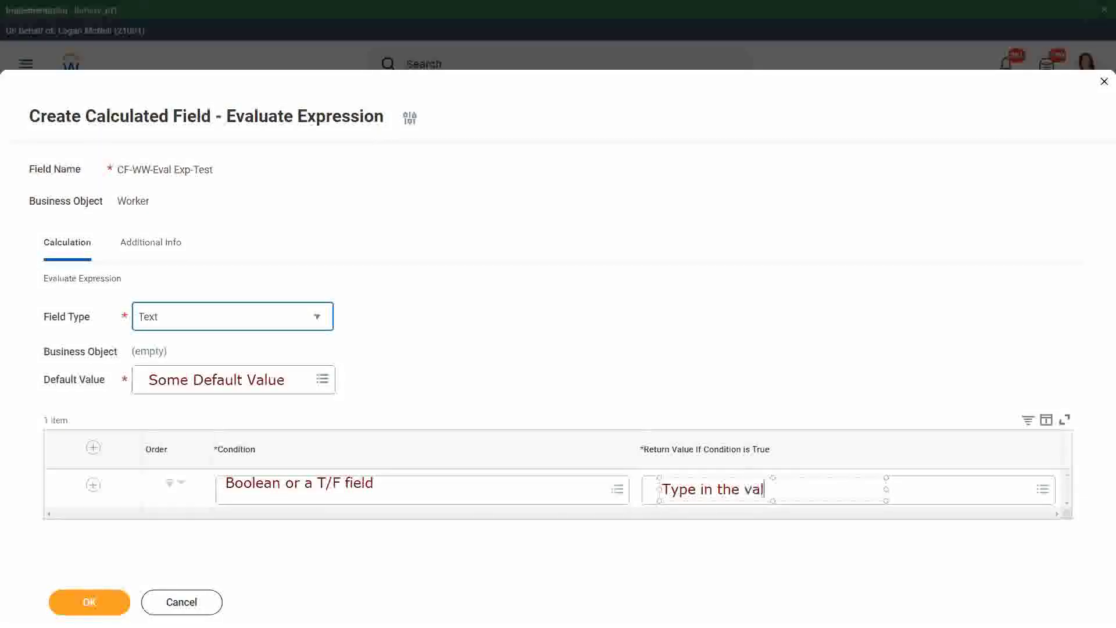
pyautogui.write('ue that you')
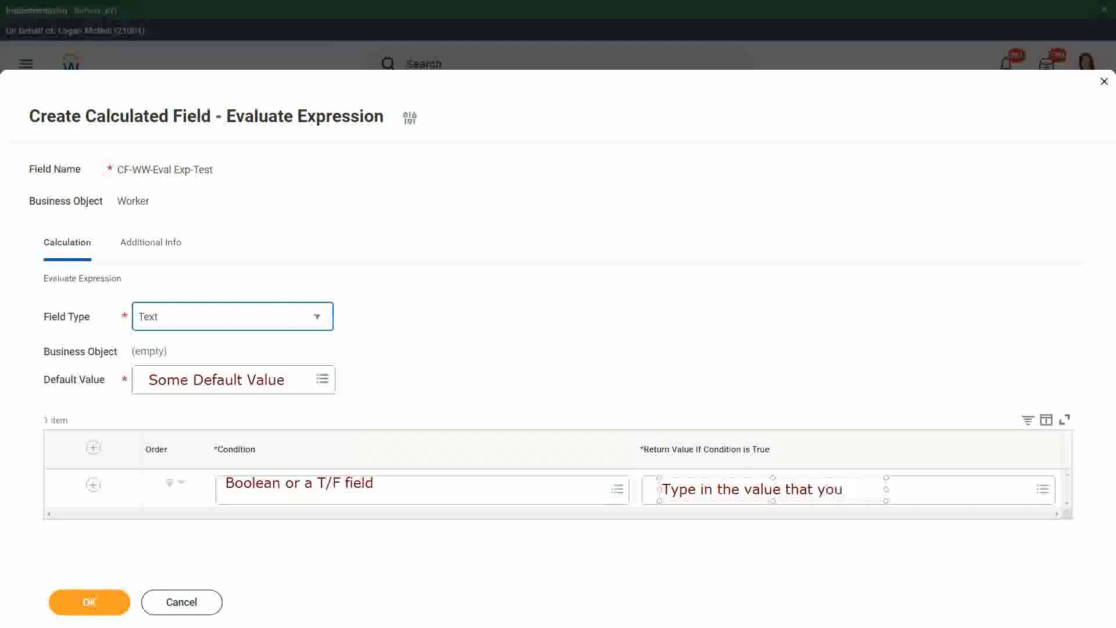
pyautogui.write(' want in the o')
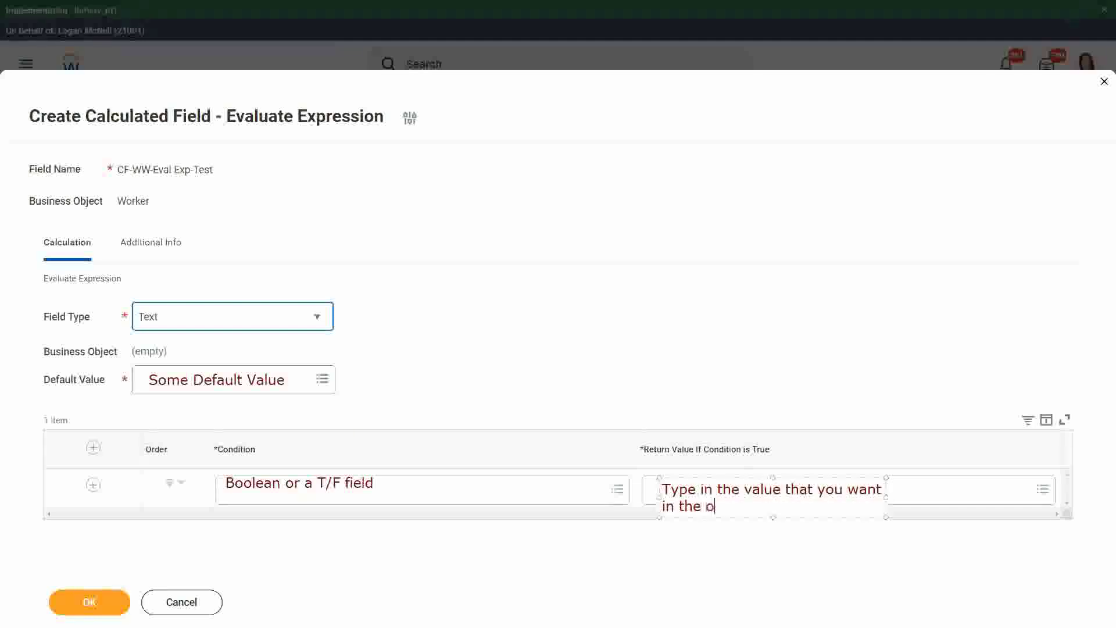
pyautogui.write('utput')
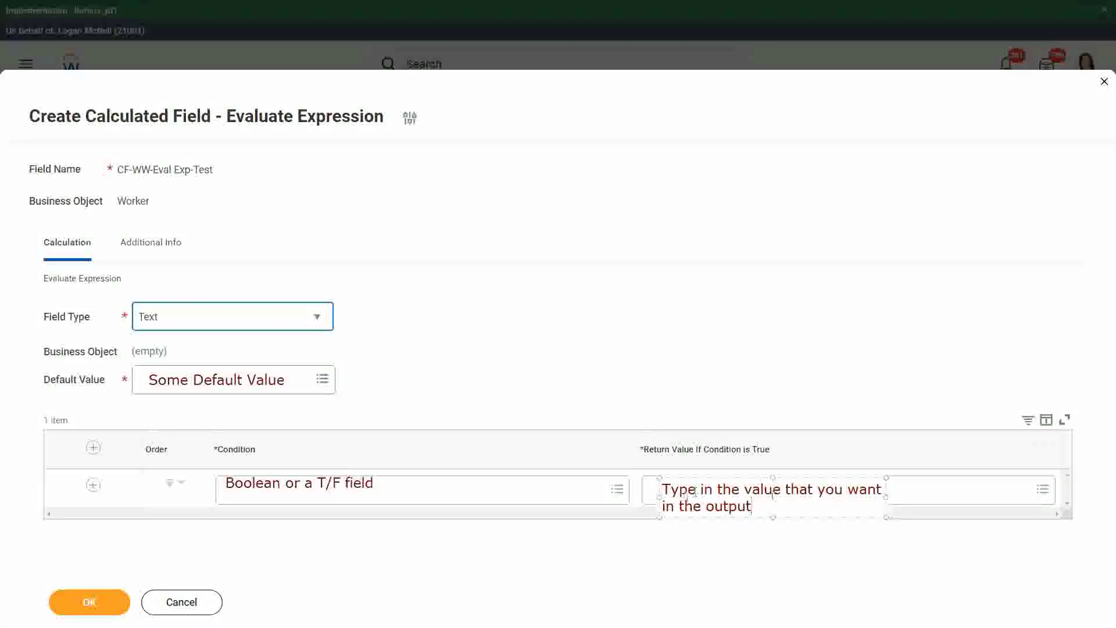
pyautogui.moveTo(887, 497); pyautogui.dragTo(1022, 497)
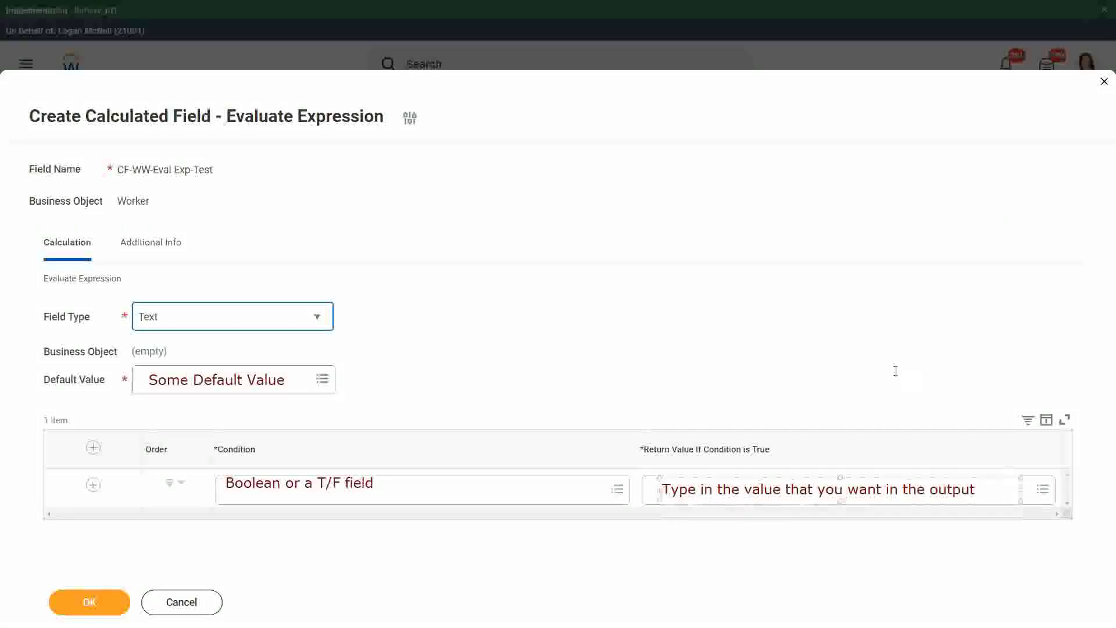
pyautogui.click(896, 371)
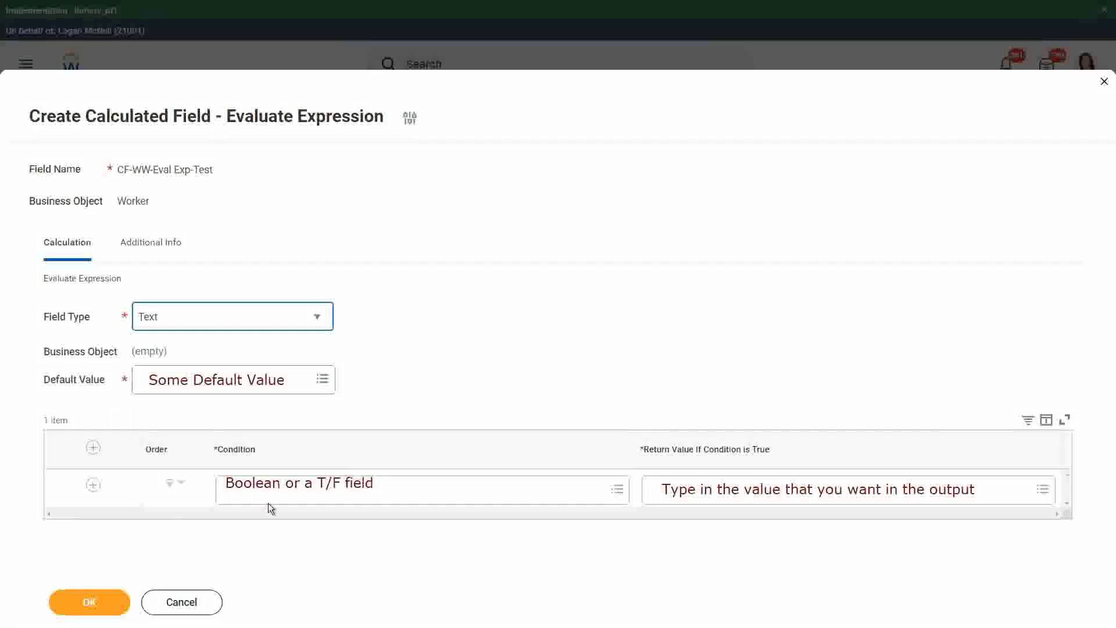
# - Cancel creating the calculated field, discard its changes, and dismiss the green Implementation environment banner
pyautogui.click(182, 605)
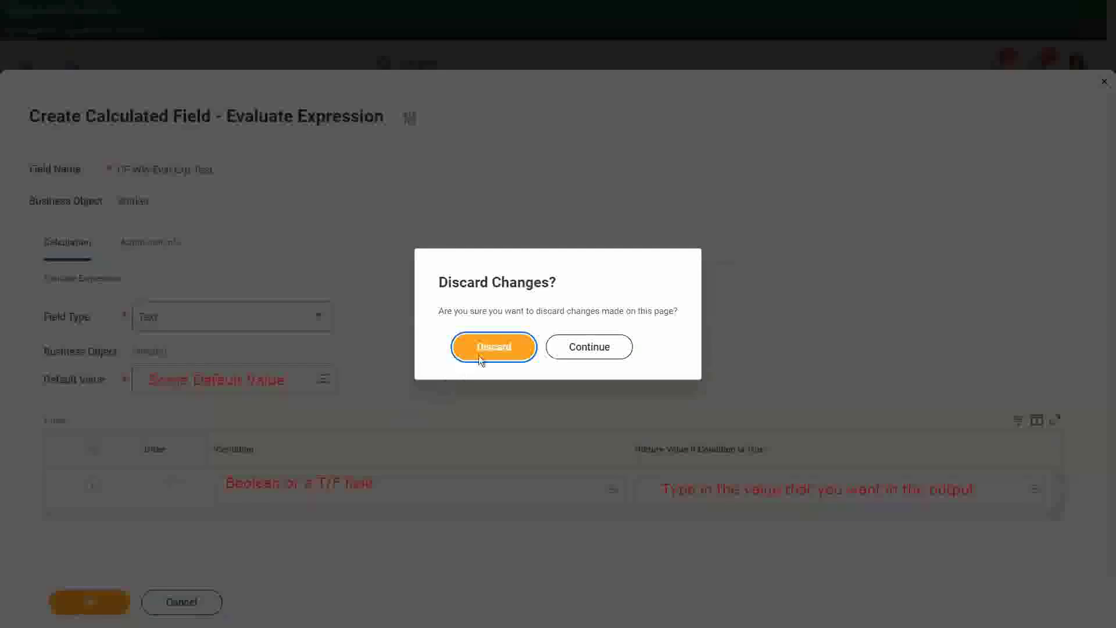
pyautogui.click(500, 347)
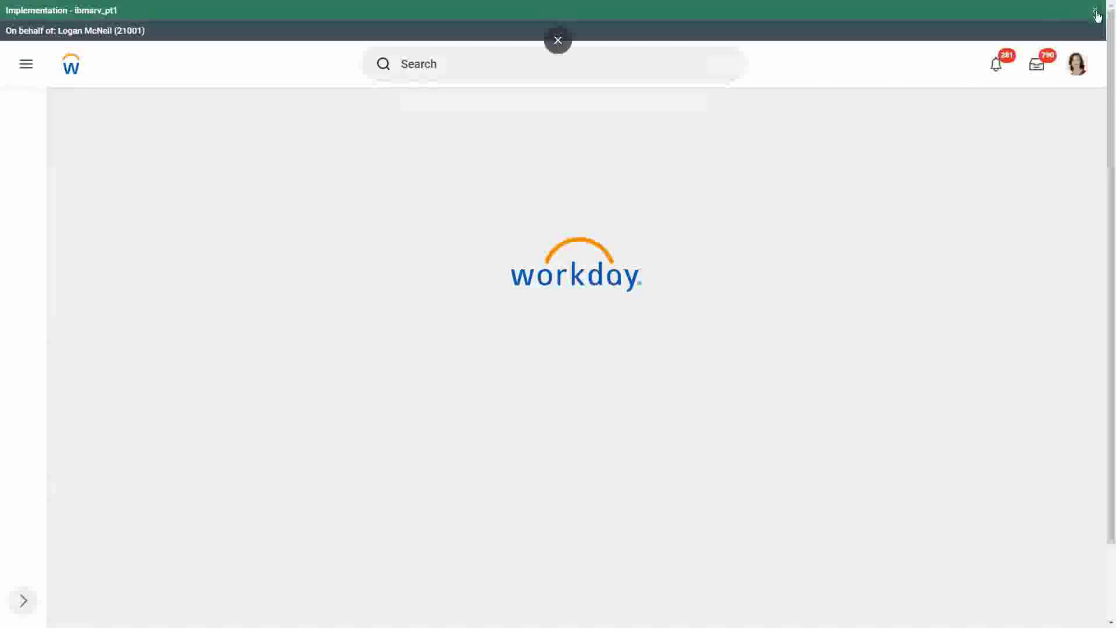
pyautogui.click(1096, 12)
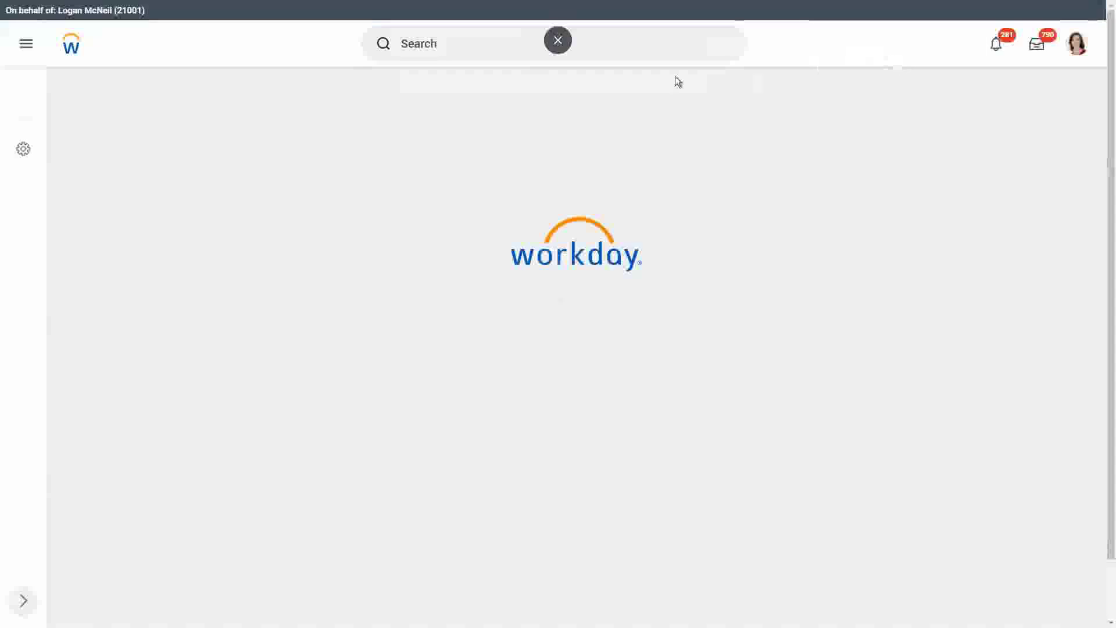